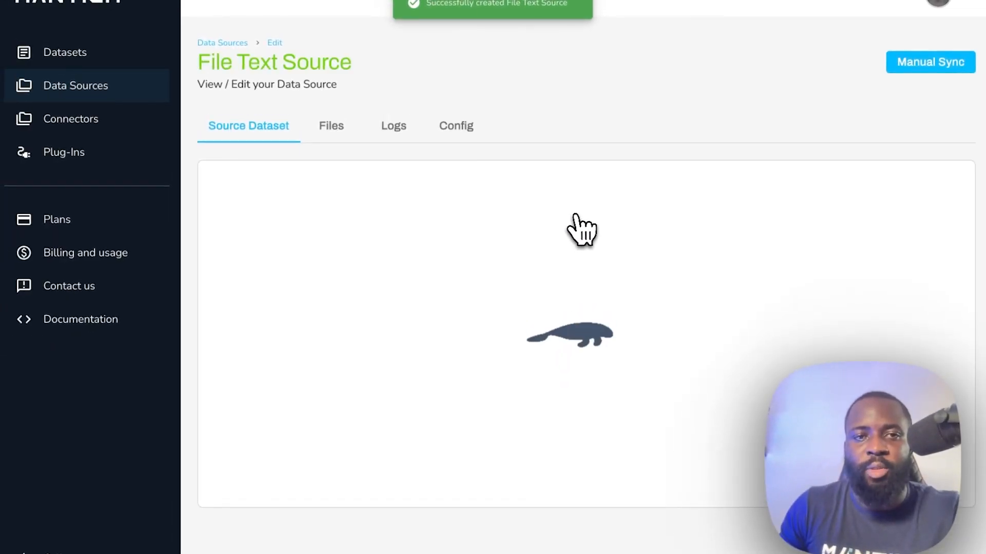
- Upload Manatee Search.txt to the File Text Source files and finish with a sync
left_click(334, 128)
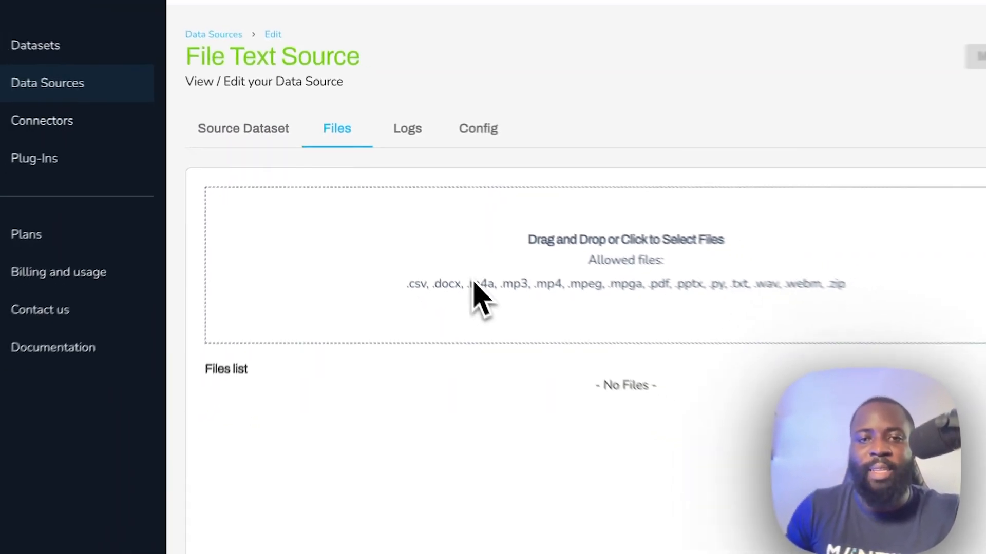
left_click(450, 265)
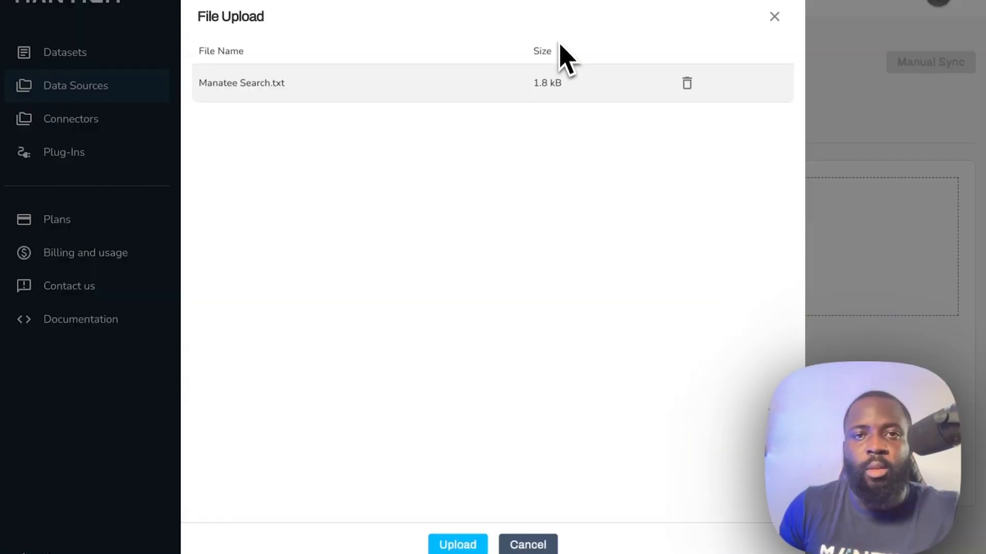
left_click(449, 546)
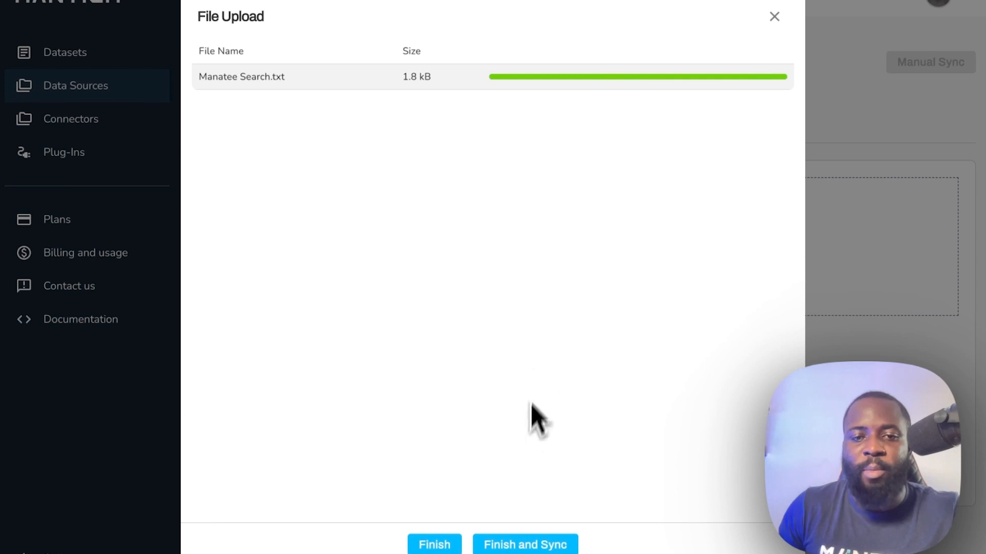
left_click(527, 543)
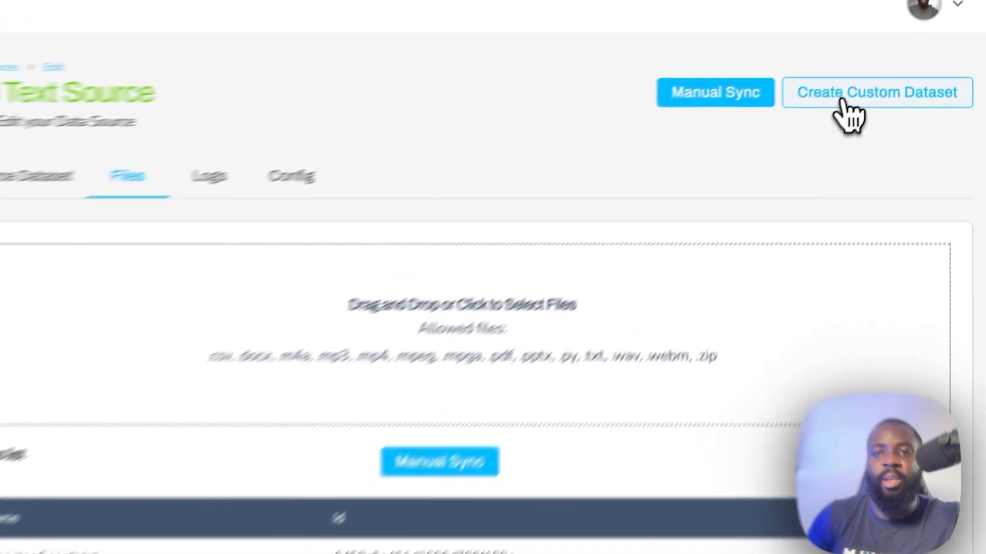
- Create a custom dataset named 'Manatee Text File' from File Text Source and save it
left_click(850, 114)
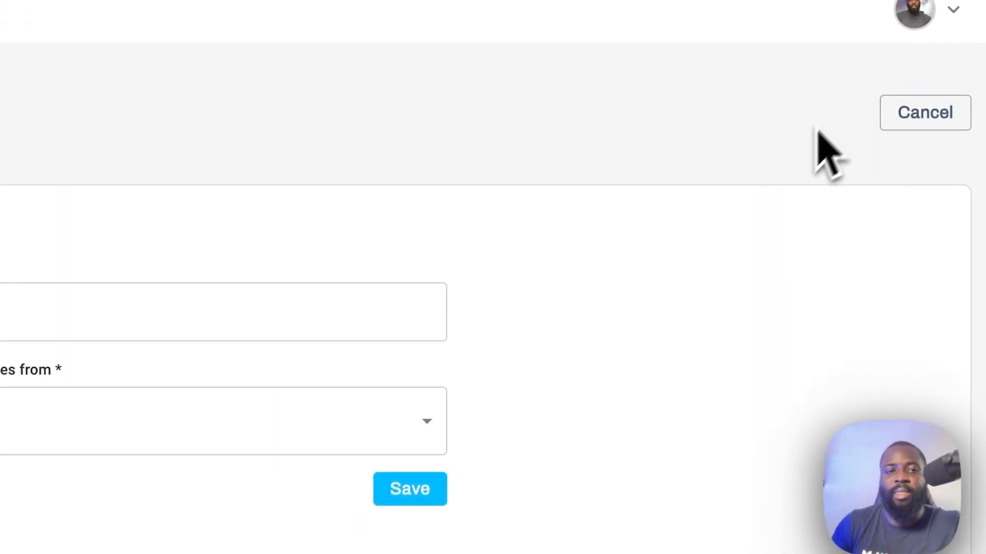
left_click(238, 255)
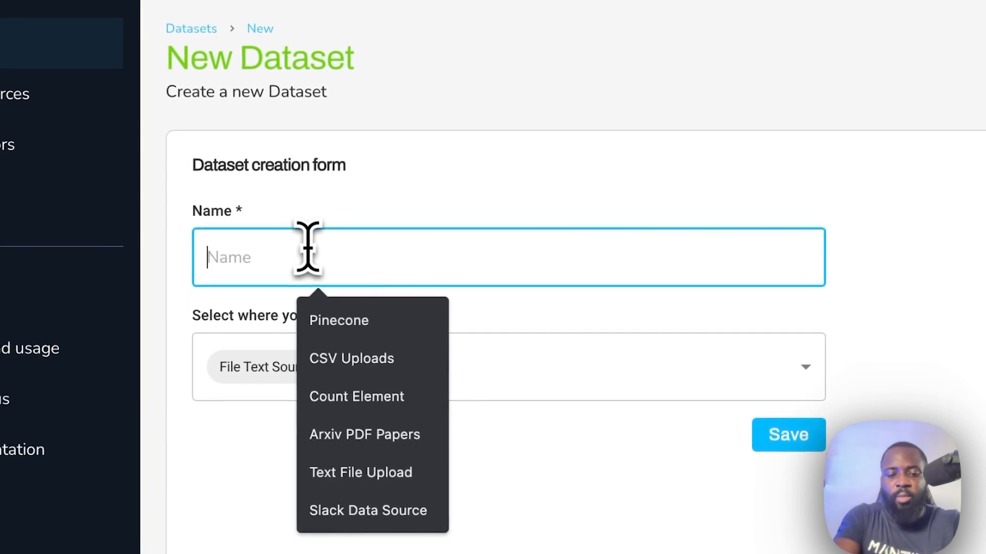
type("Manatee Te")
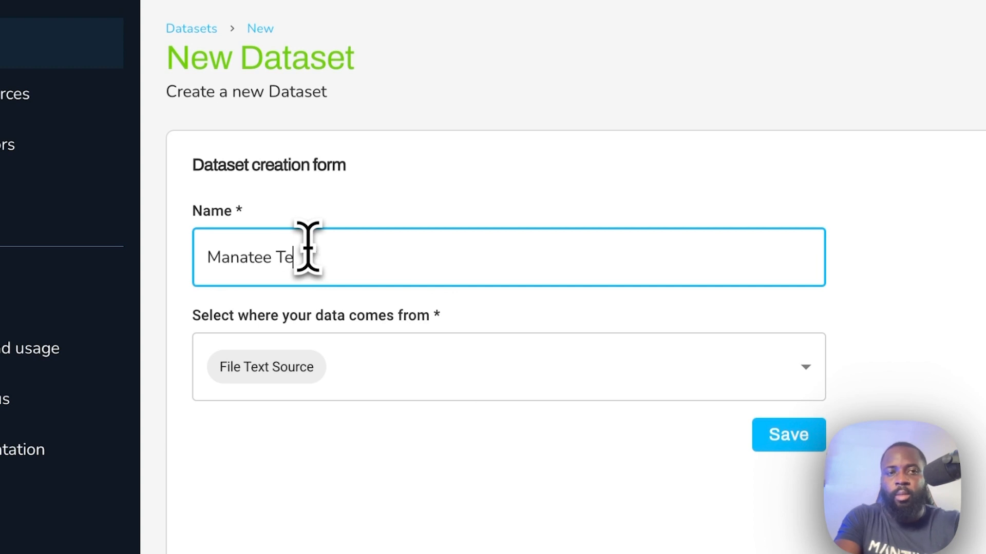
type("xt File")
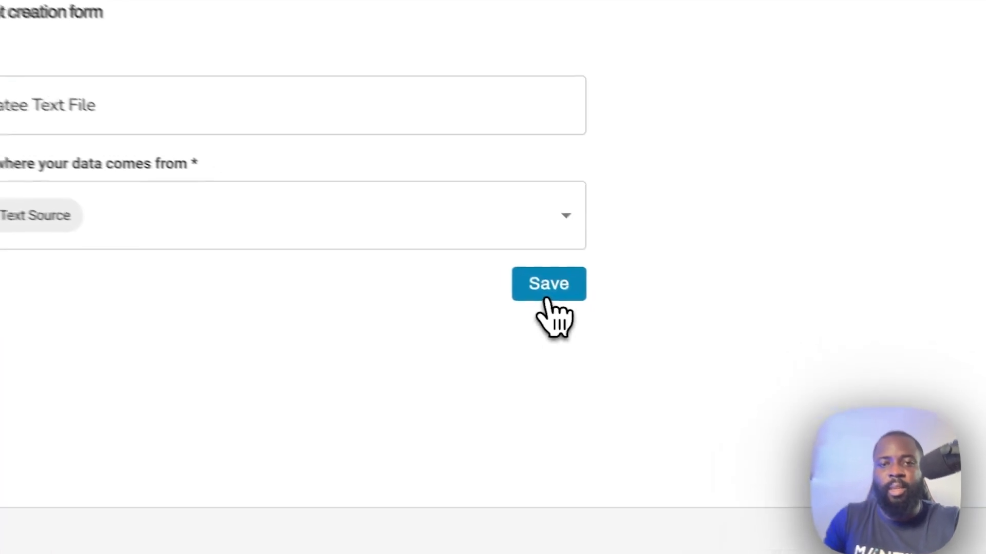
left_click(605, 316)
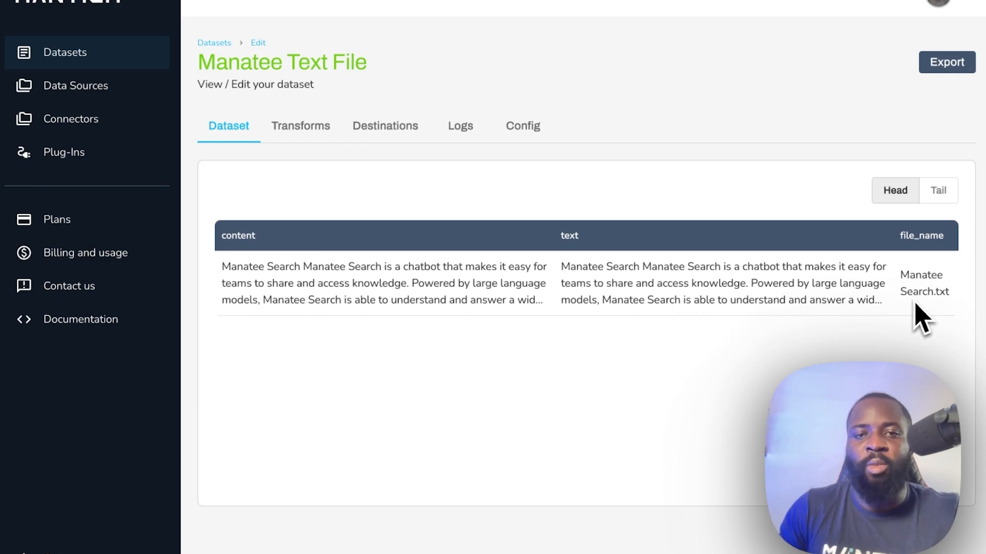
- Review the full content text of the dataset row, then close the view
left_click(820, 310)
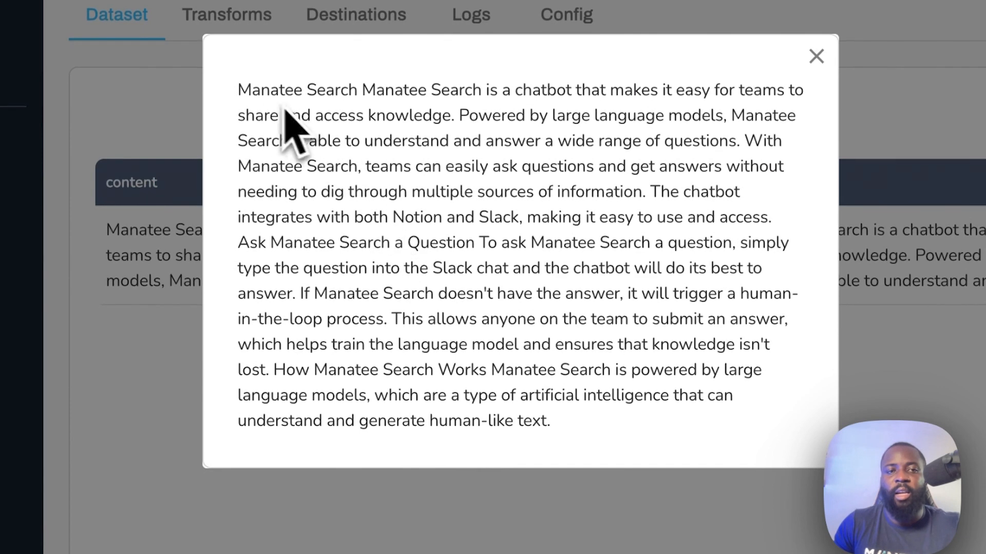
left_click_drag(240, 97, 561, 430)
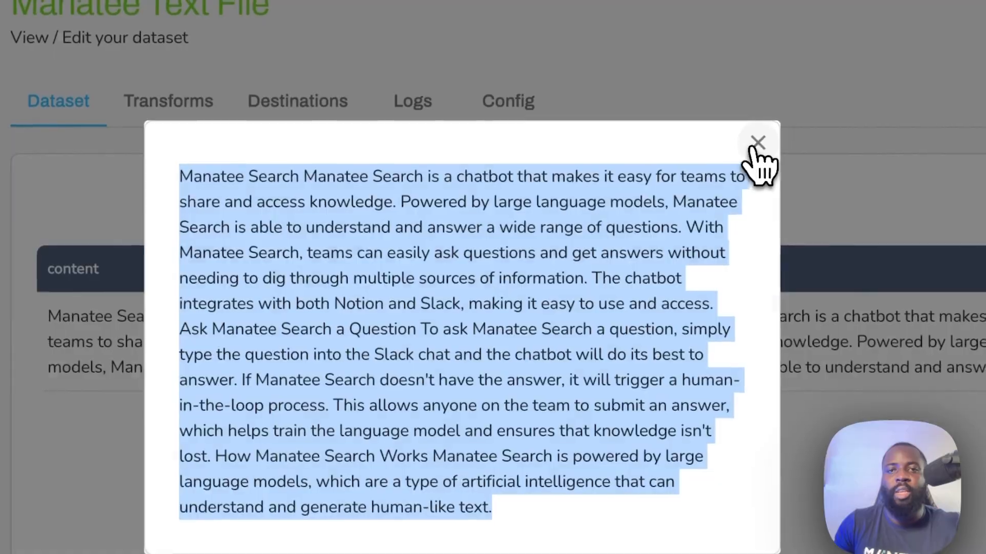
left_click(815, 56)
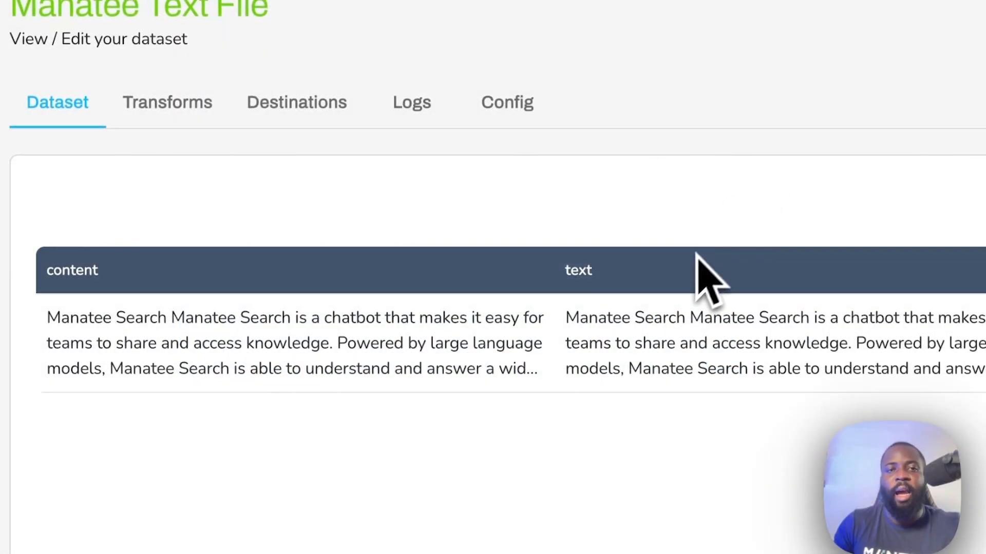
- Bring up the dataset's Transforms page and look over the available transform types
left_click(315, 88)
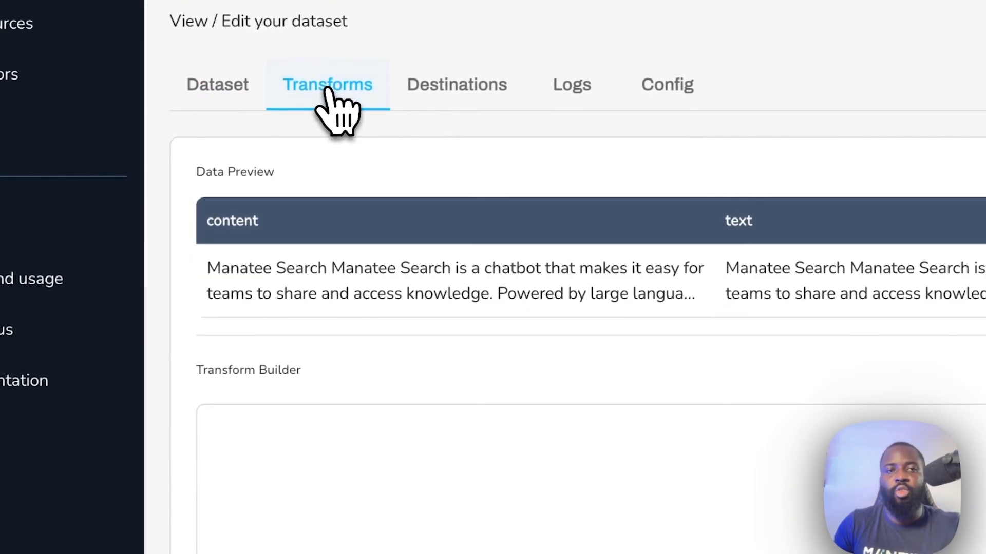
scroll(534, 418, "down", 2)
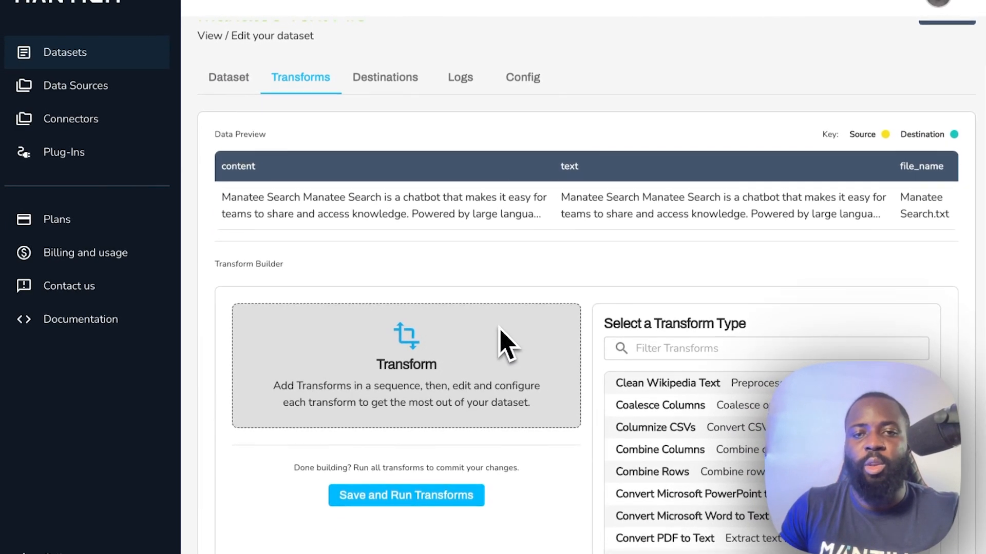
scroll(565, 360, "down", 2)
scroll(652, 369, "down", 1)
scroll(663, 372, "up", 1)
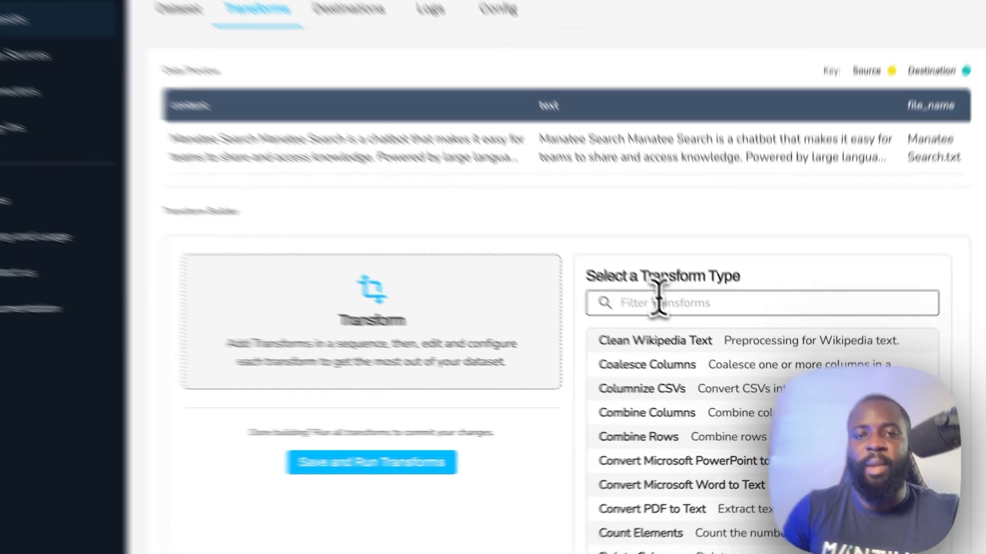
- Filter transforms by 'em' and add a Generate Embeddings step
left_click(668, 310)
type("em")
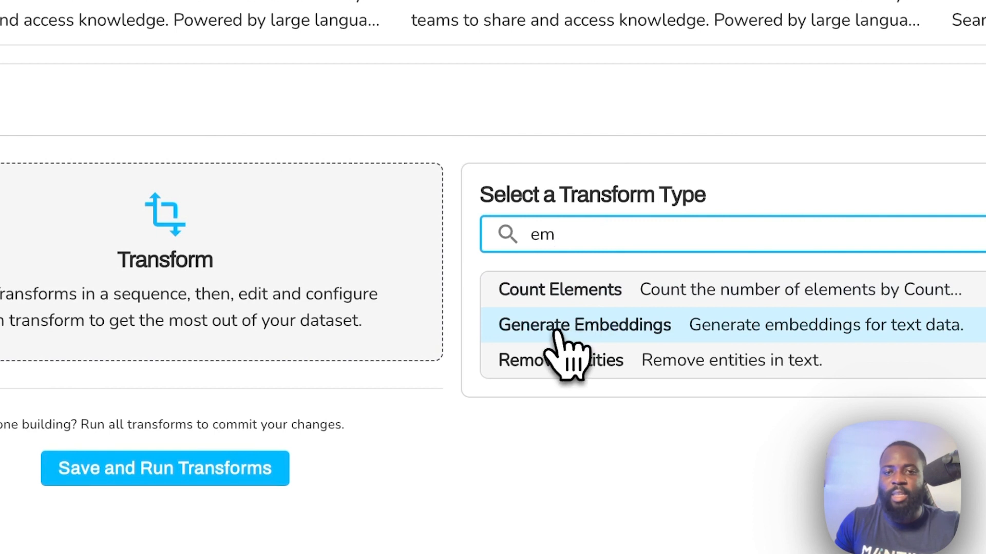
left_click(624, 329)
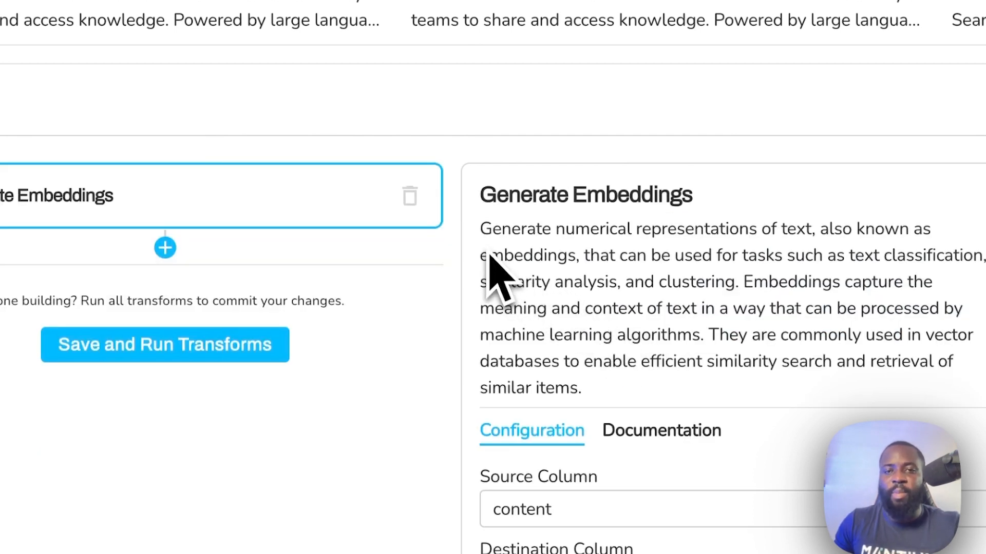
left_click_drag(478, 229, 618, 408)
scroll(621, 414, "down", 1)
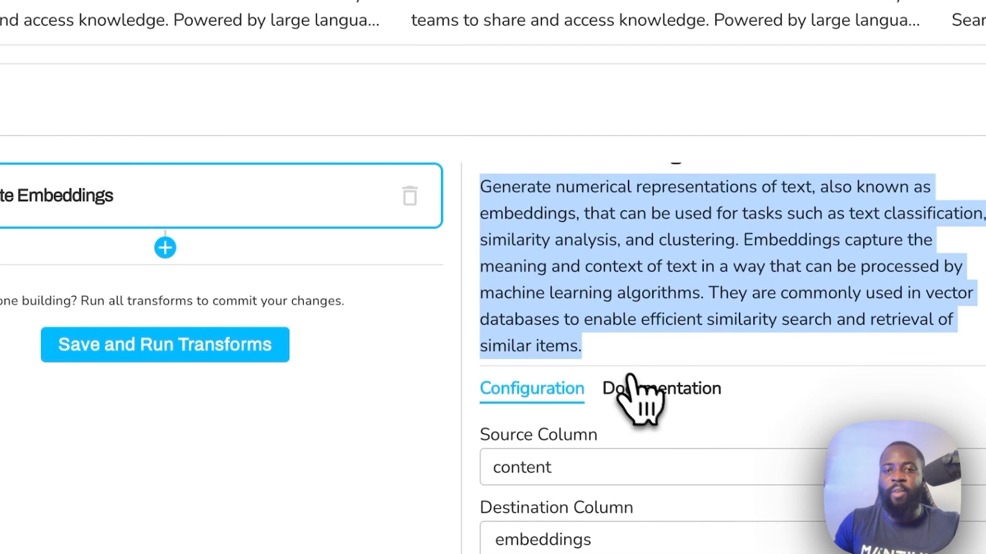
- Read the Generate Embeddings parameter documentation, then return to its configuration
left_click(651, 412)
scroll(623, 352, "down", 2)
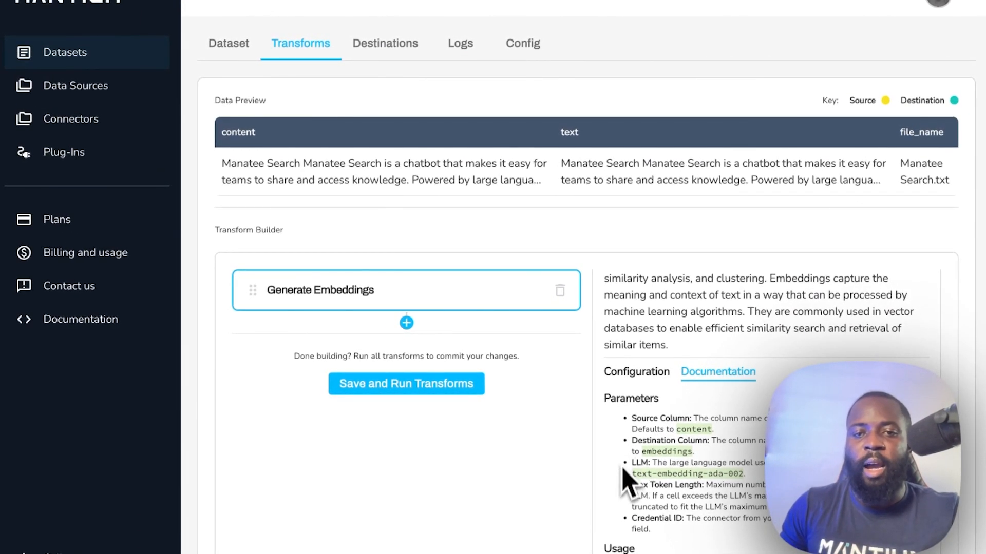
scroll(649, 455, "down", 1)
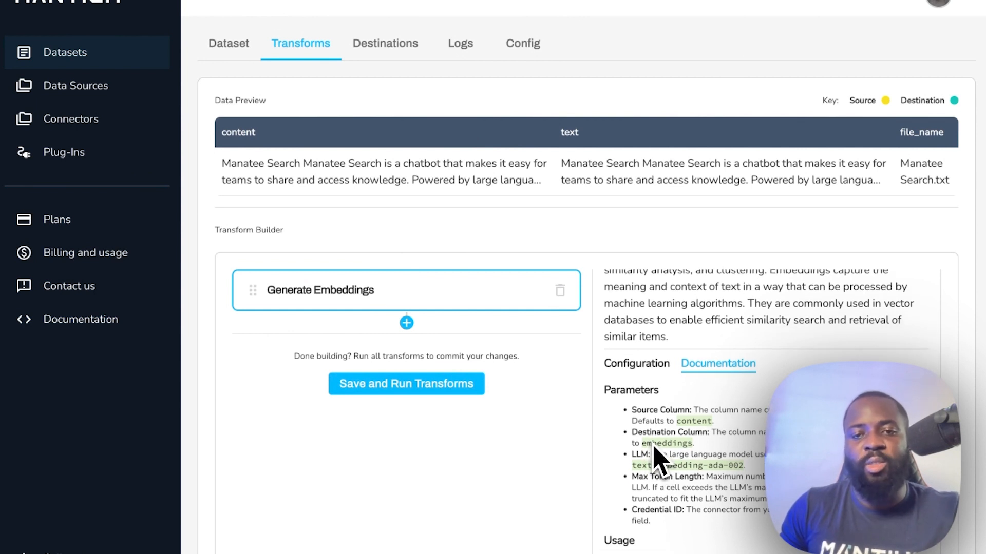
scroll(649, 462, "down", 2)
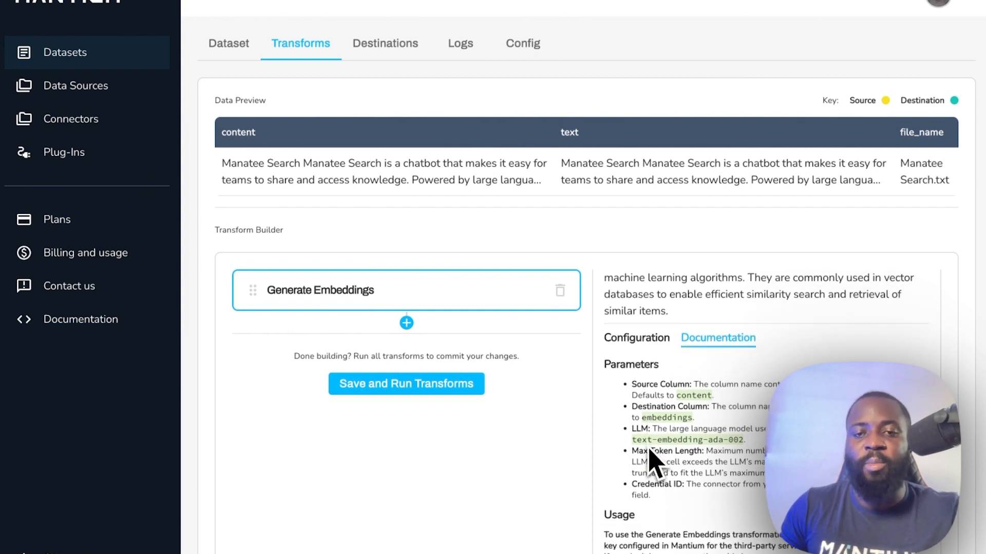
scroll(649, 451, "down", 8)
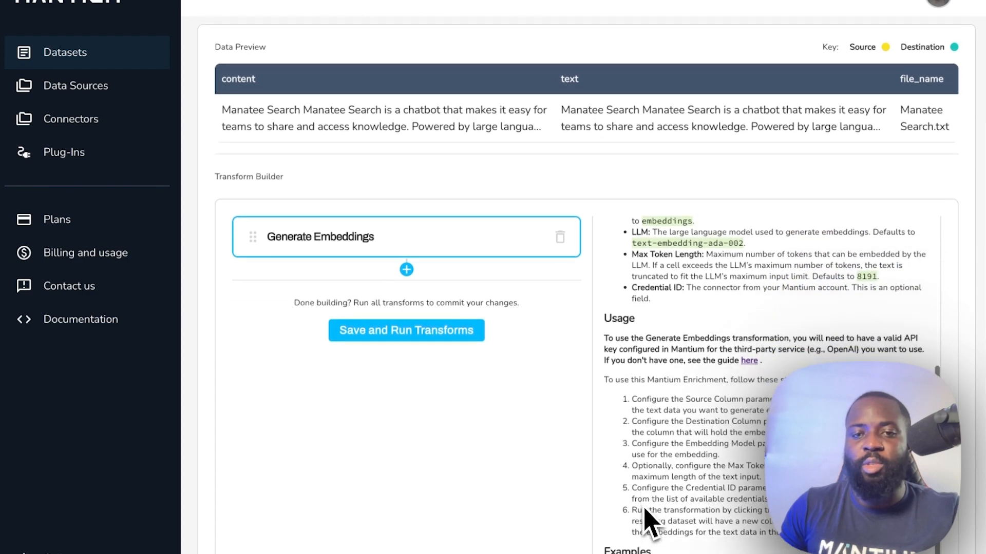
scroll(647, 521, "down", 1)
scroll(650, 313, "up", 5)
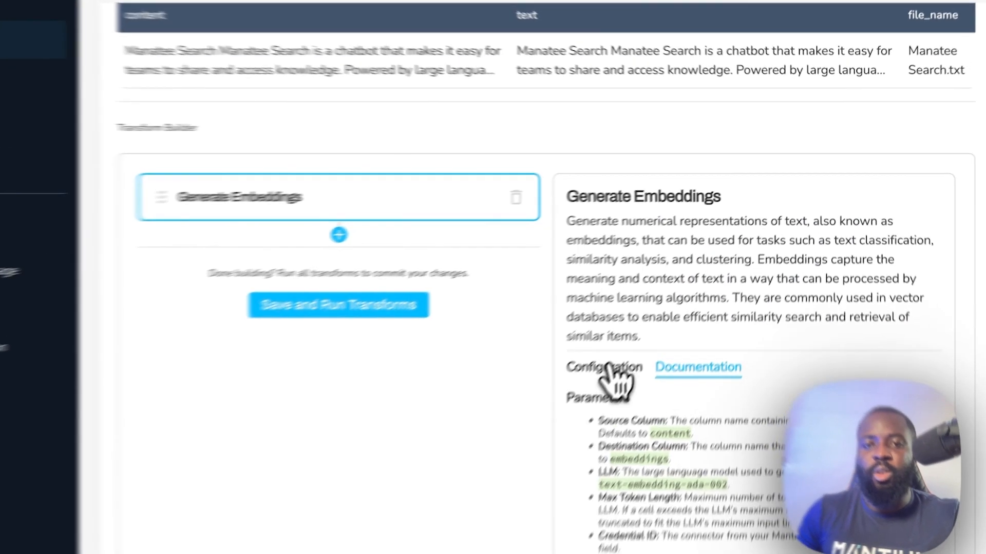
left_click(639, 336)
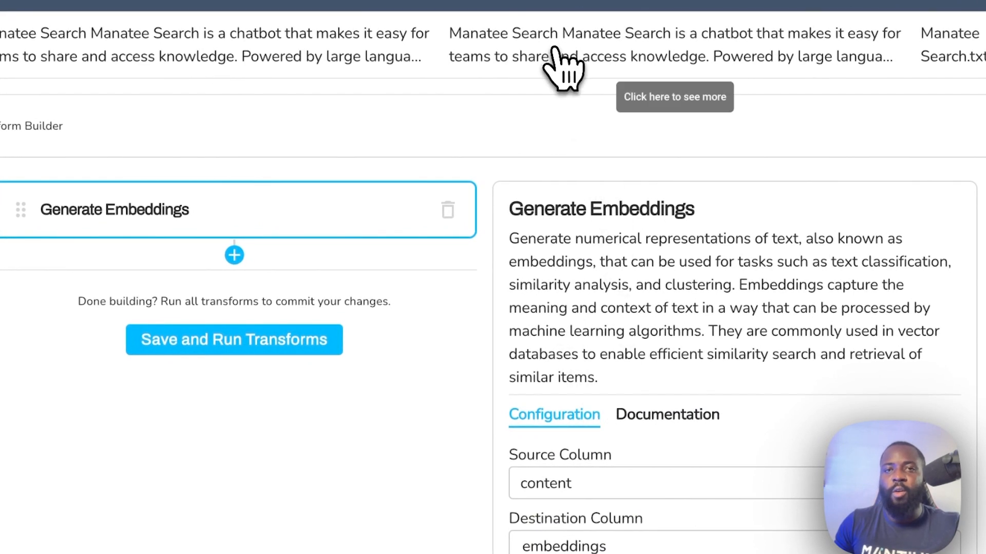
- Check a preview cell, then change the embeddings Source Column from content to text
left_click(562, 67)
left_click(622, 160)
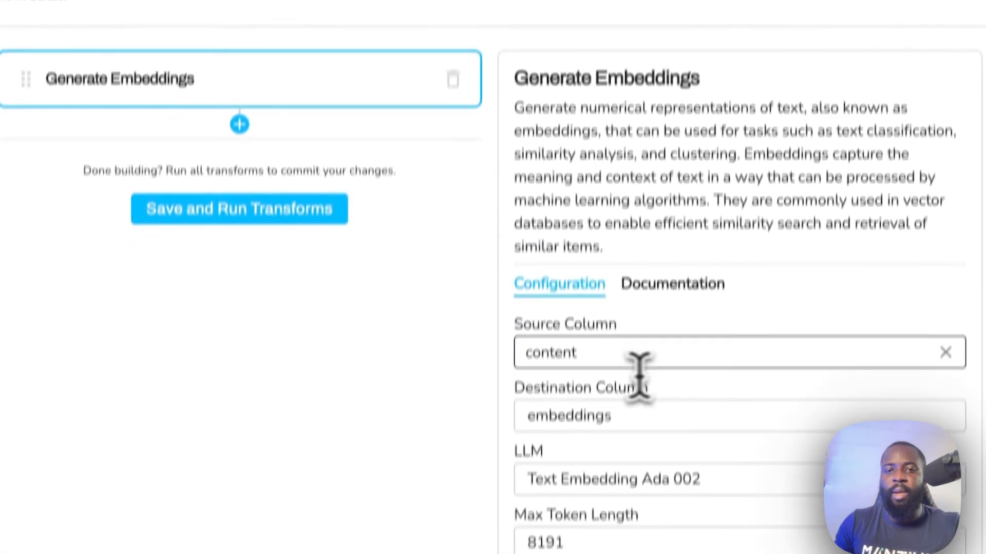
left_click(592, 490)
double_click(591, 491)
type("te")
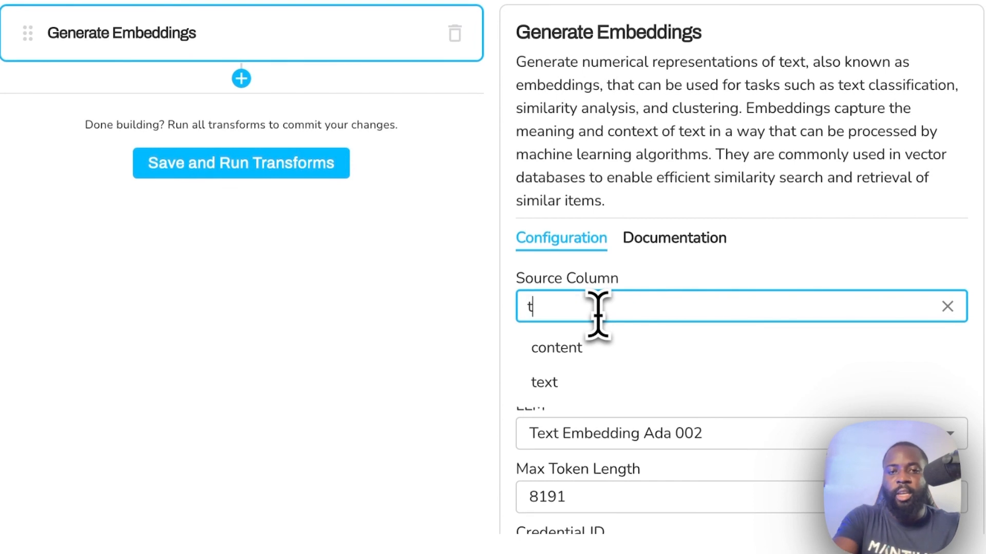
left_click(630, 386)
scroll(582, 343, "down", 1)
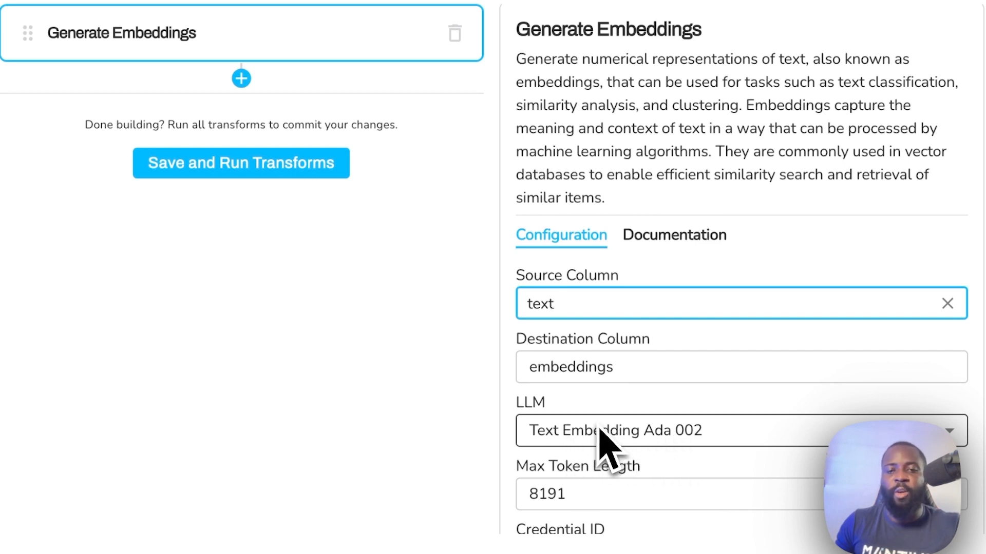
scroll(601, 431, "down", 2)
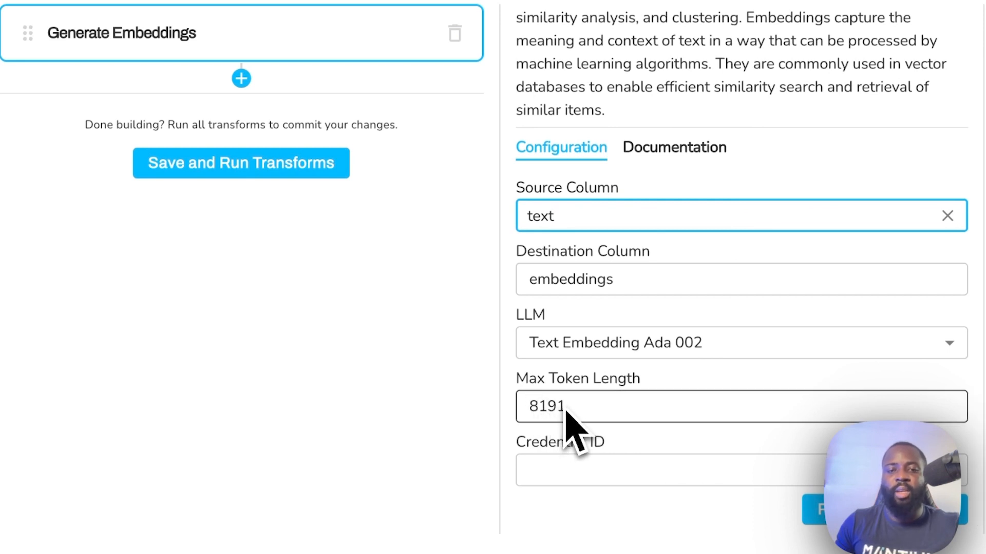
- Assign the OpenAI Key credential, then save and run the transforms
left_click(586, 477)
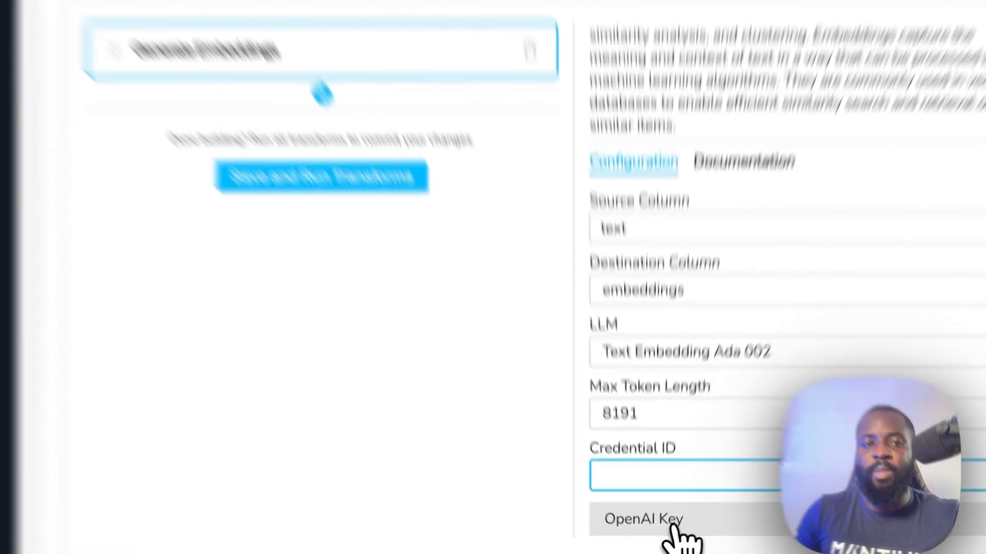
left_click(644, 536)
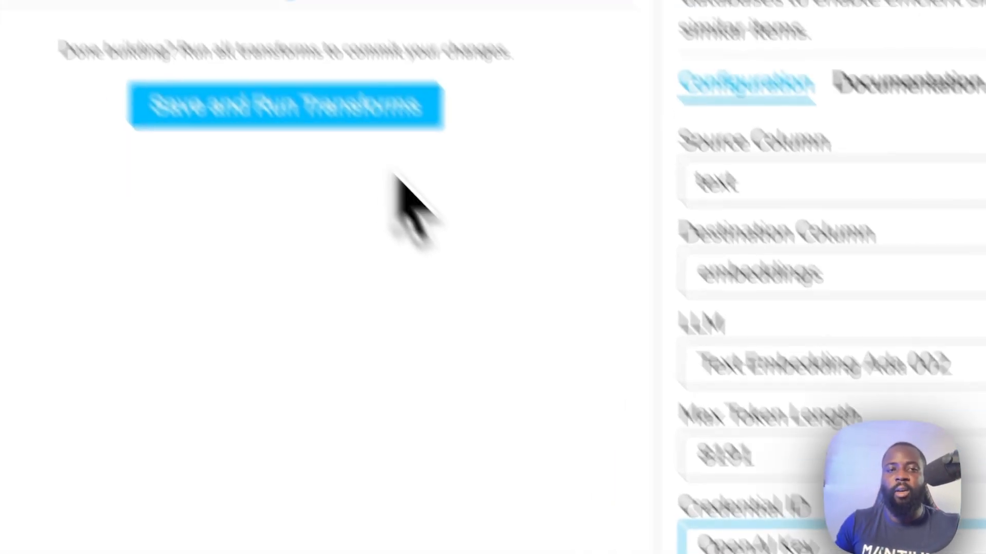
left_click(200, 2)
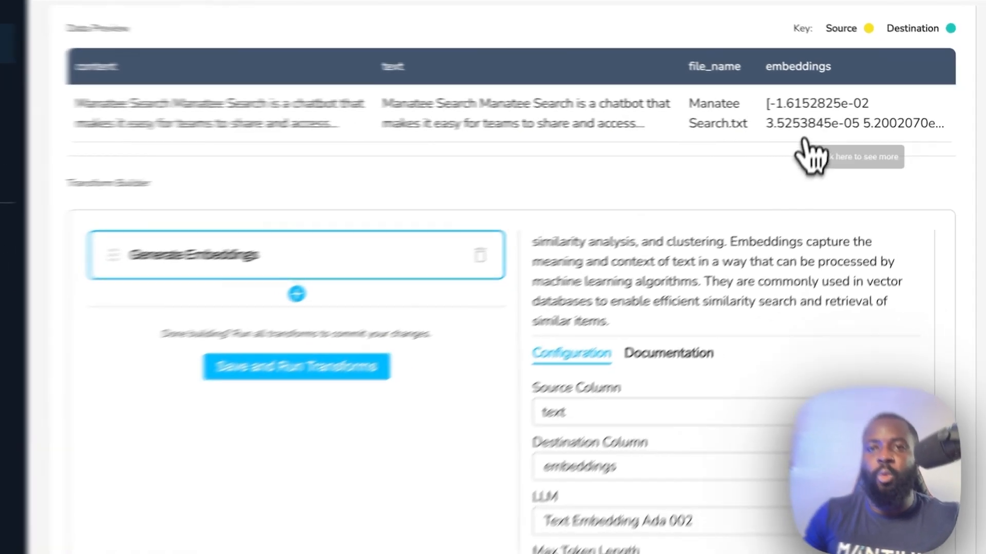
- Inspect the full embeddings vector for Manatee Search.txt in the Data Preview, then close it
left_click(822, 121)
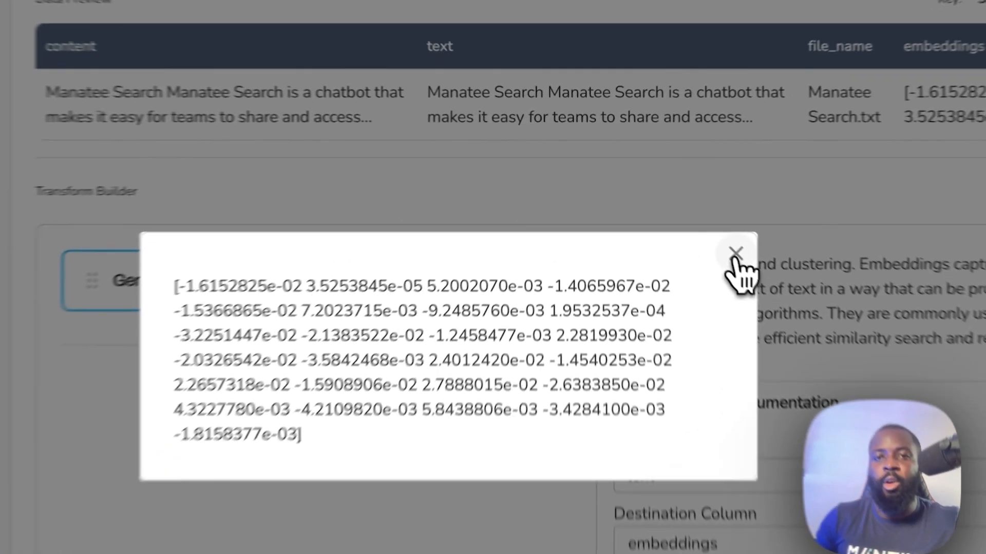
left_click(686, 211)
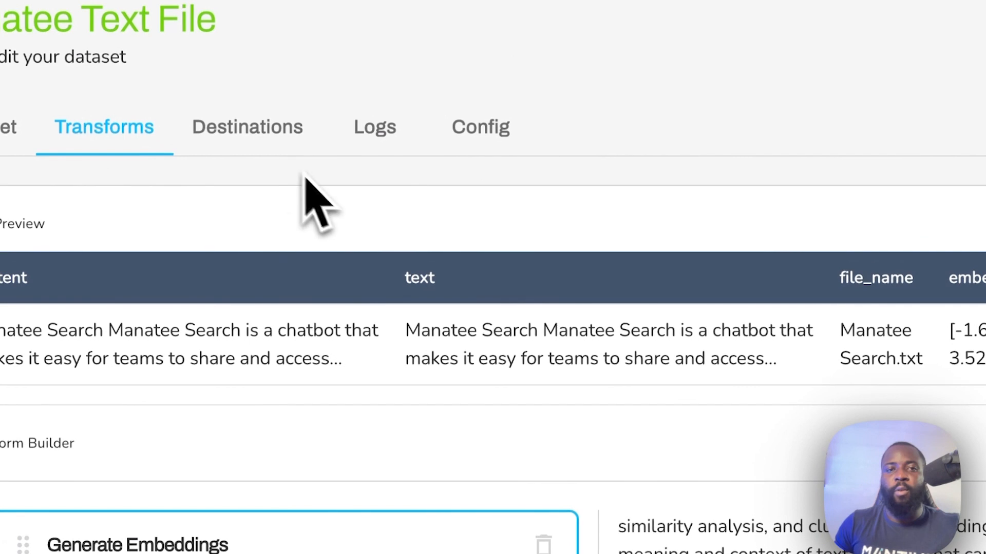
- Go to the Manatee Text File Destinations tab and begin adding a destination
left_click(269, 131)
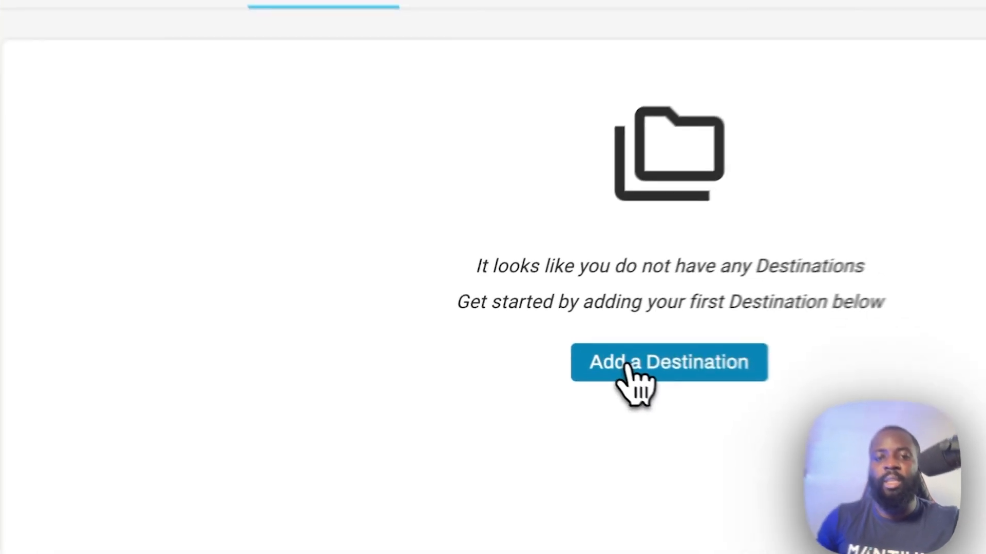
left_click(562, 352)
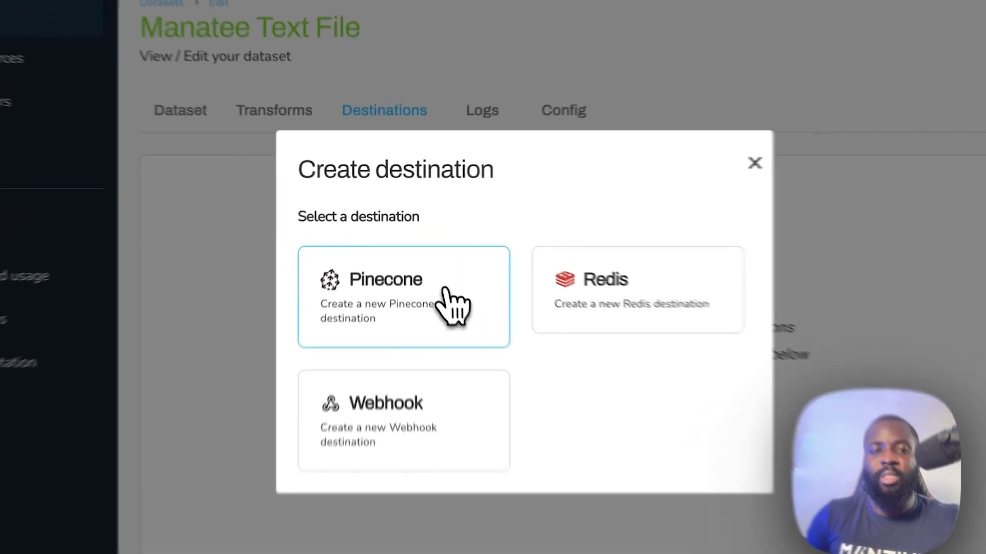
- Choose Pinecone, naming the destination 'Pinecone' with index manatee-text
left_click(437, 277)
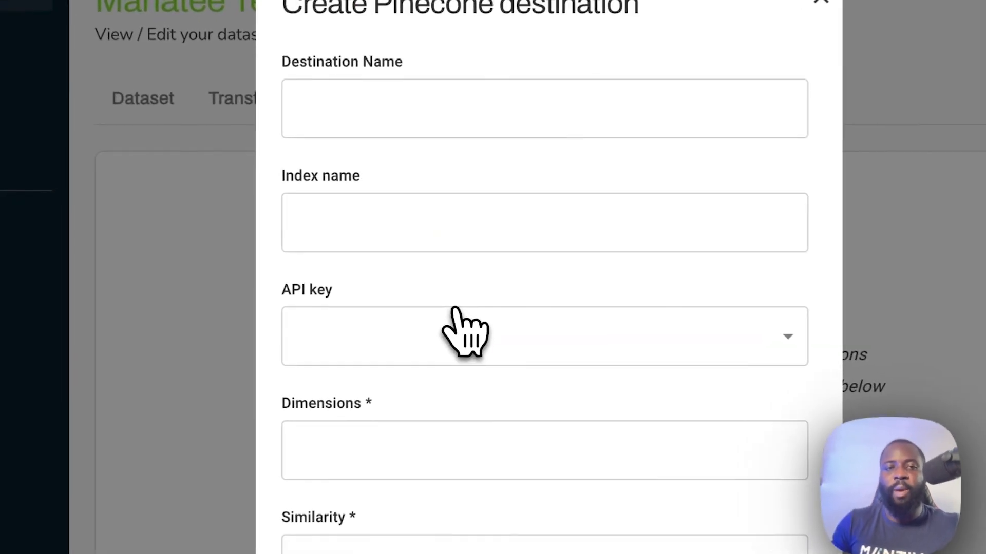
left_click(454, 99)
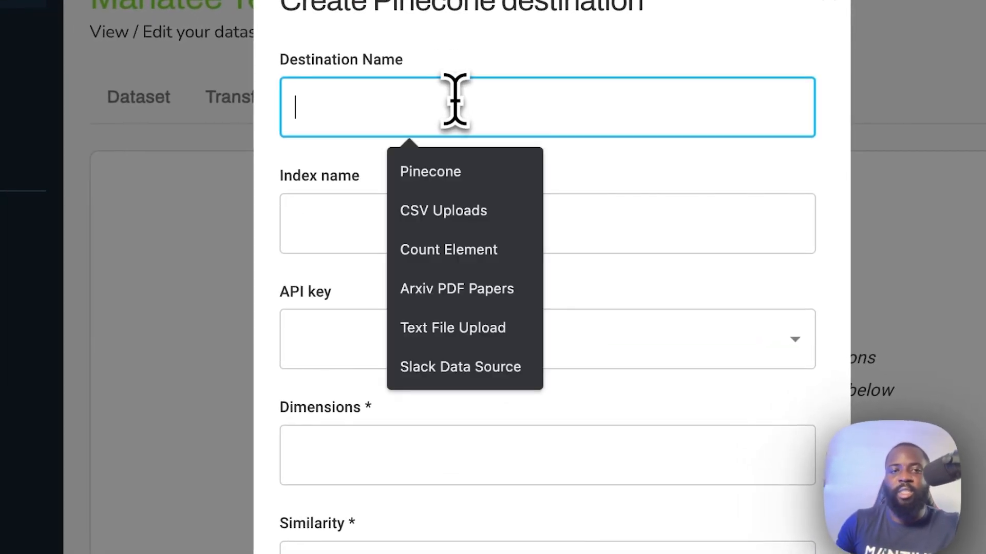
type("Pinecone")
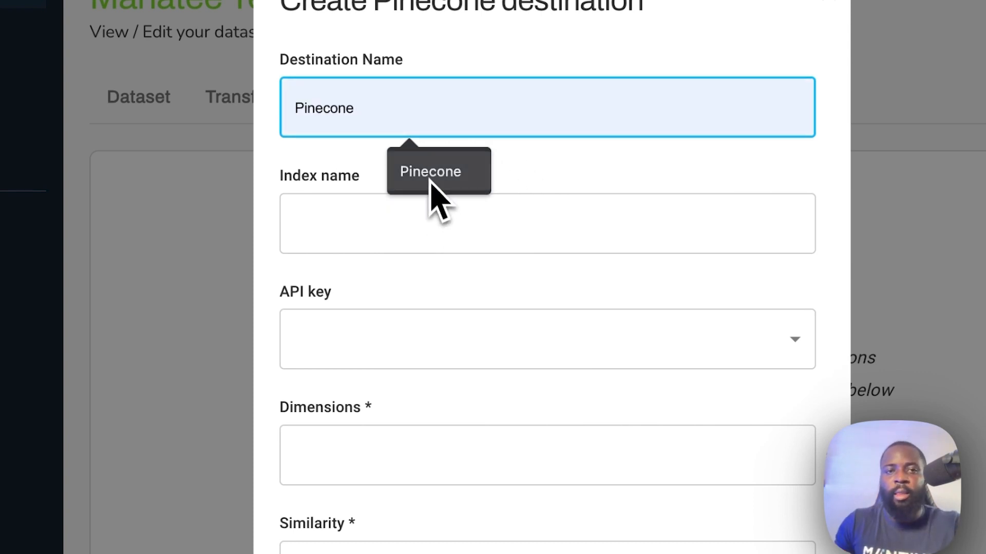
left_click(432, 180)
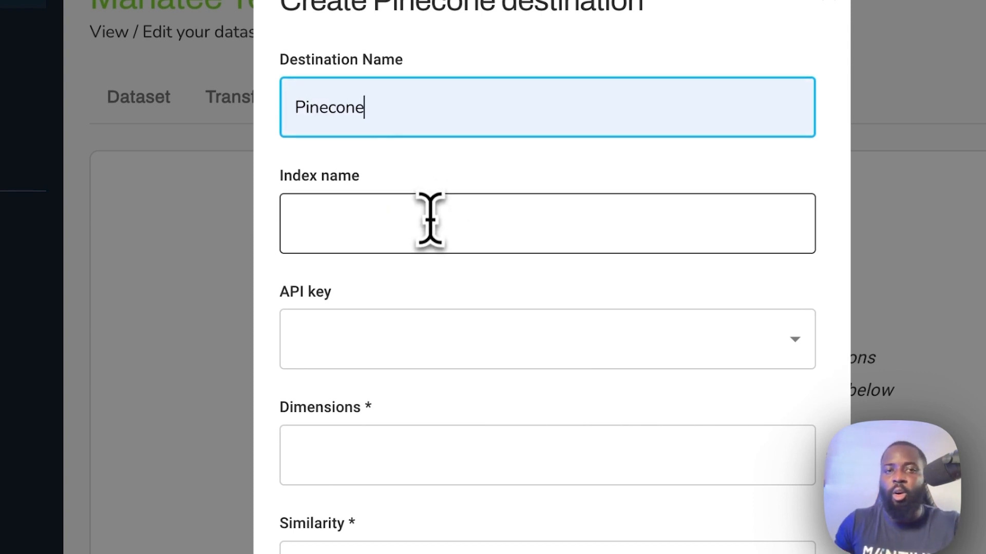
left_click(428, 224)
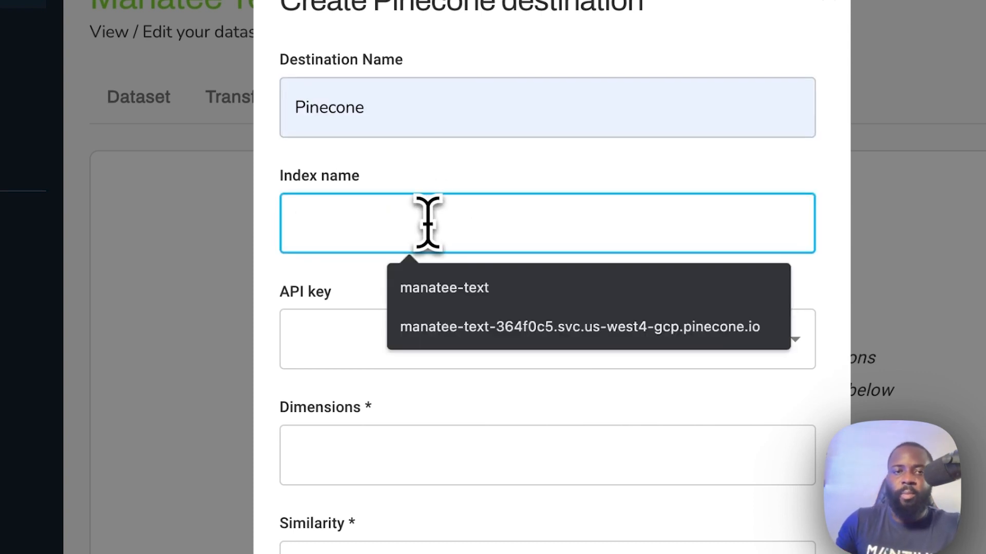
left_click(436, 280)
- Select the Pinecone API key and enter 1536 for Dimensions
scroll(339, 290, "down", 2)
left_click(326, 274)
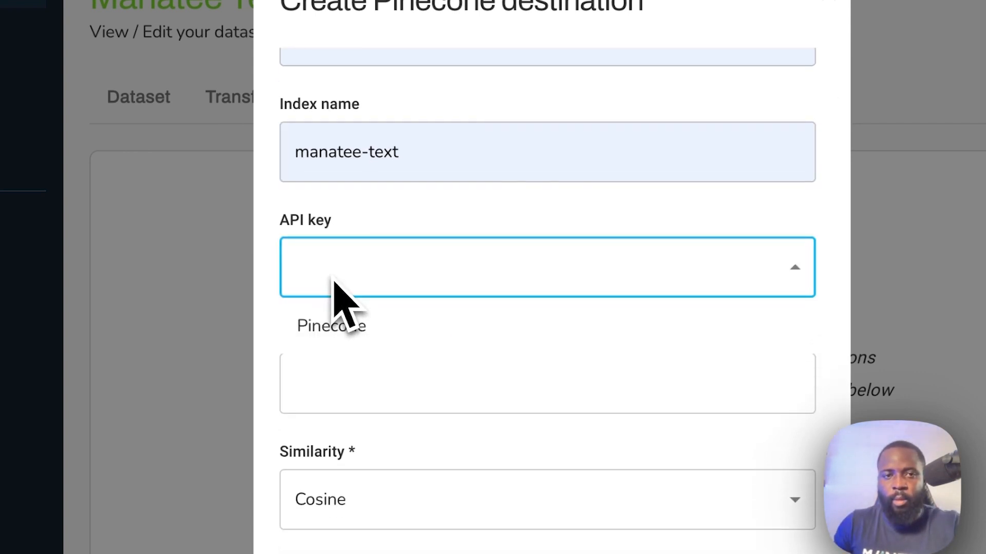
left_click(359, 333)
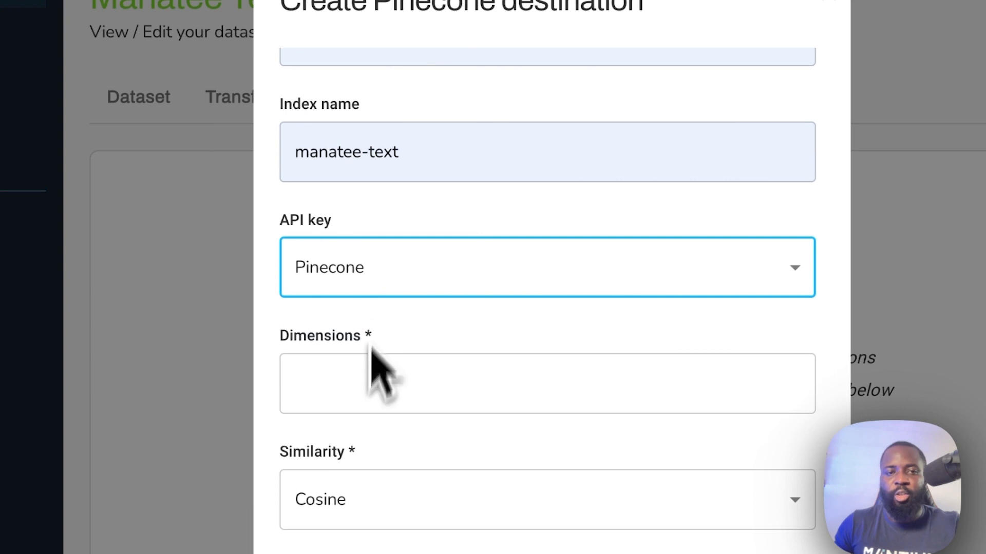
left_click(354, 403)
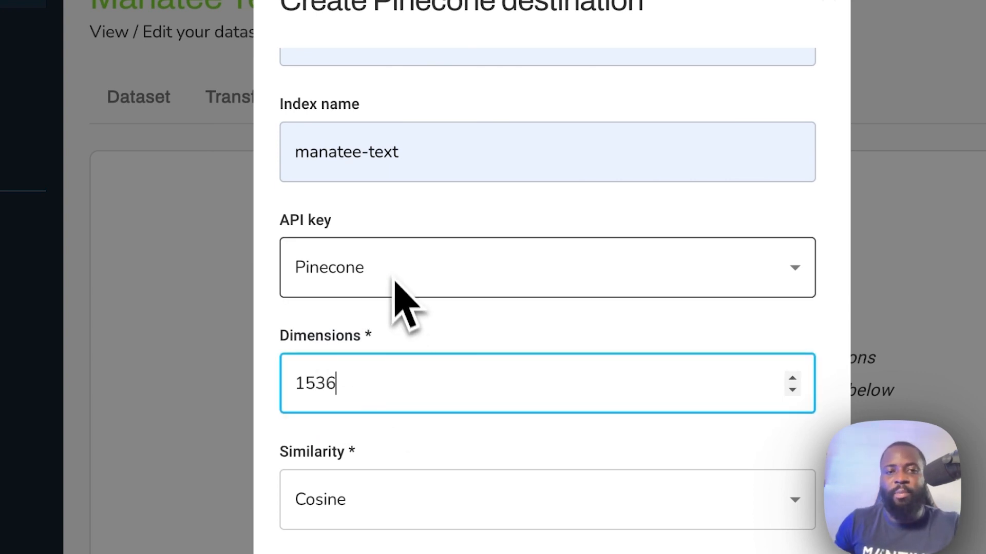
scroll(403, 296, "down", 2)
scroll(402, 286, "down", 1)
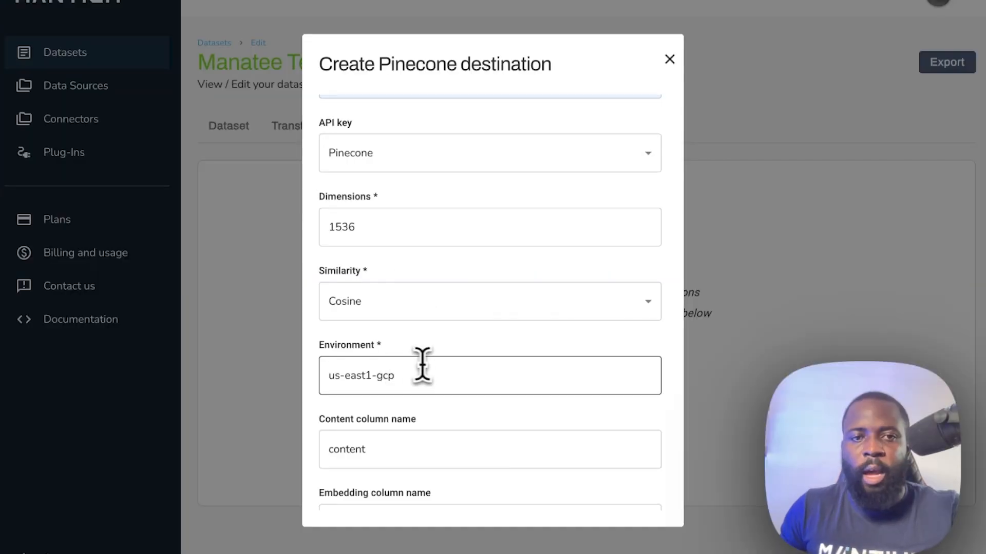
- Replace the Environment value with us-west4-gcp
left_click_drag(422, 365, 376, 375)
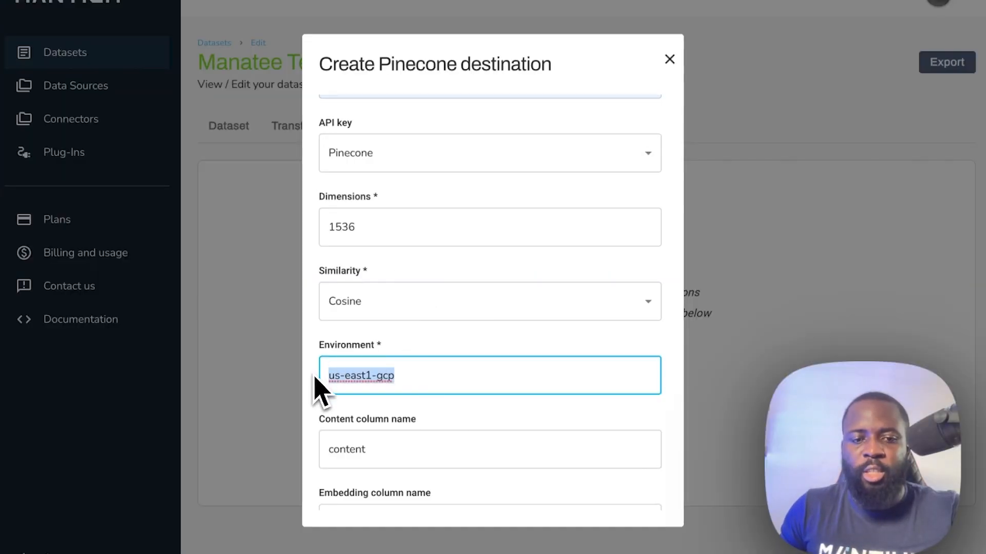
type("us-west4-gcp")
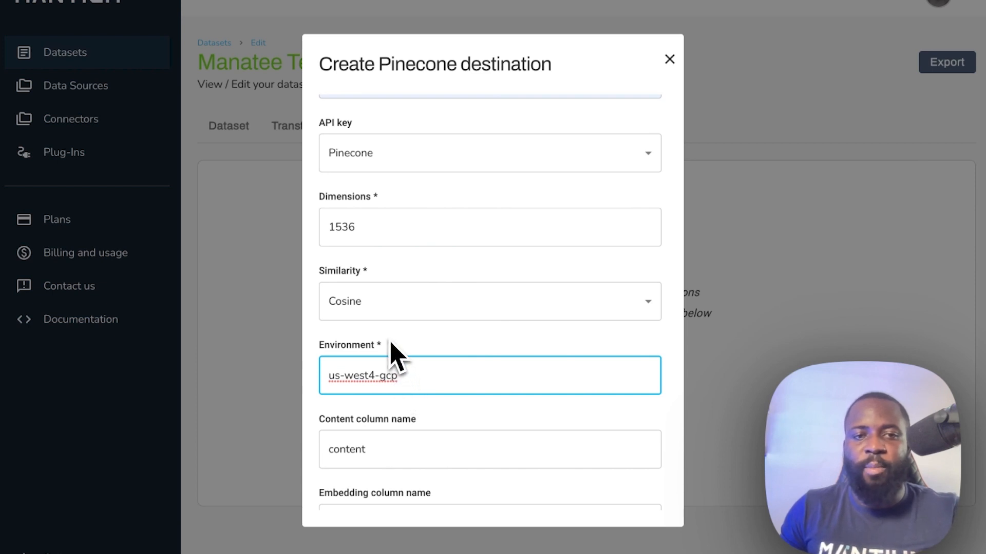
scroll(391, 342, "down", 1)
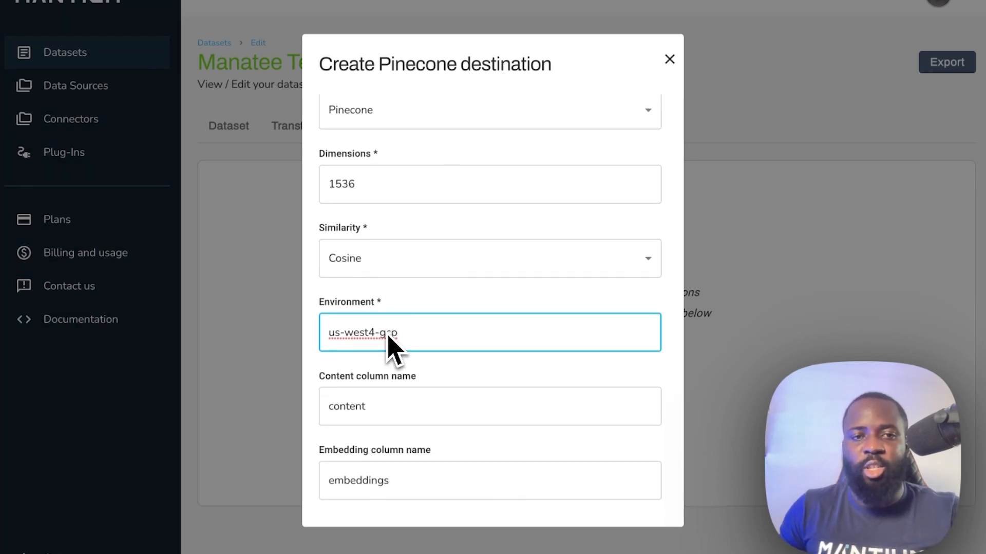
scroll(379, 395, "down", 1)
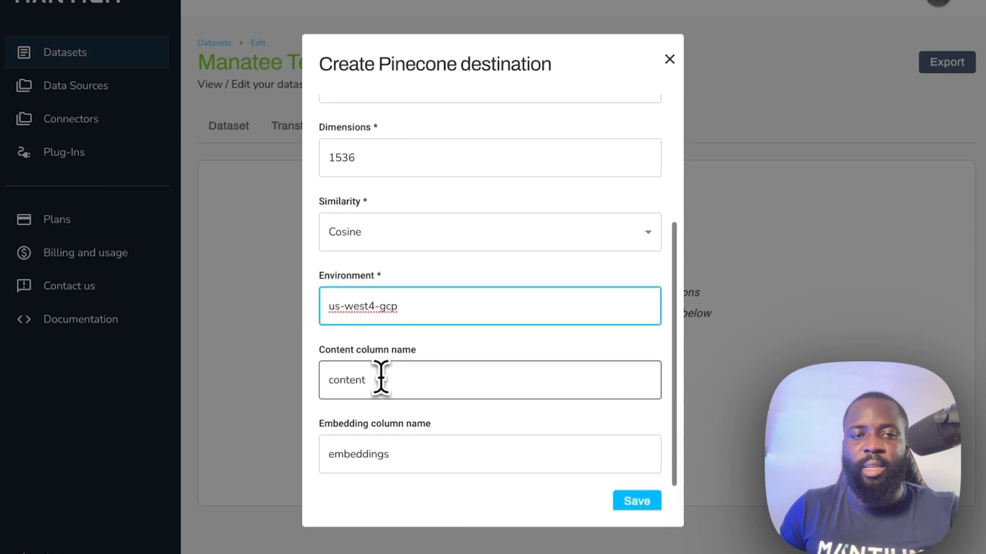
- Change the Content column name to text and save the Pinecone destination
left_click(378, 380)
left_click_drag(379, 380, 320, 380)
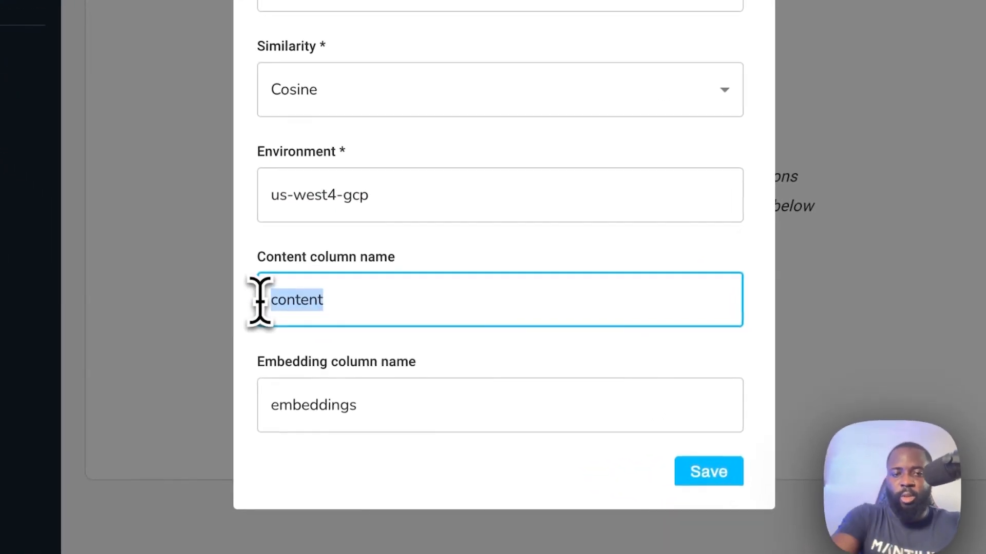
type("text")
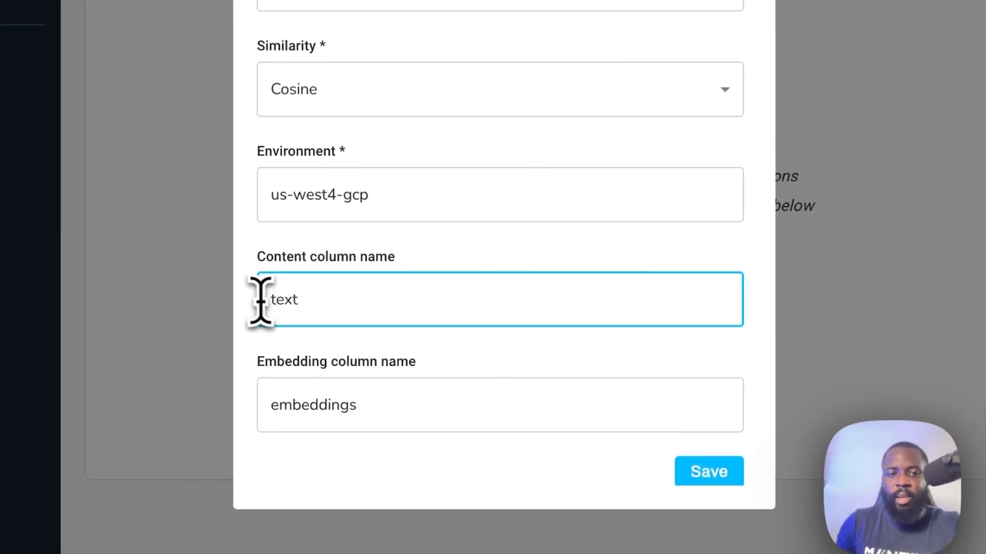
scroll(308, 293, "down", 1)
left_click(680, 431)
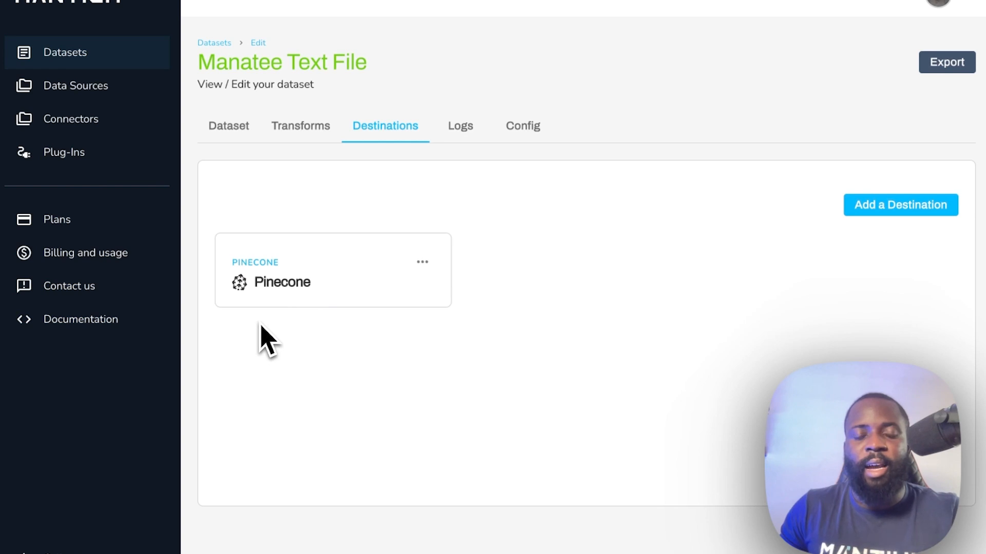
- In Pinecone Console, expand the manatee-text Index Info showing 2 total vectors
mouse_move(2, 286)
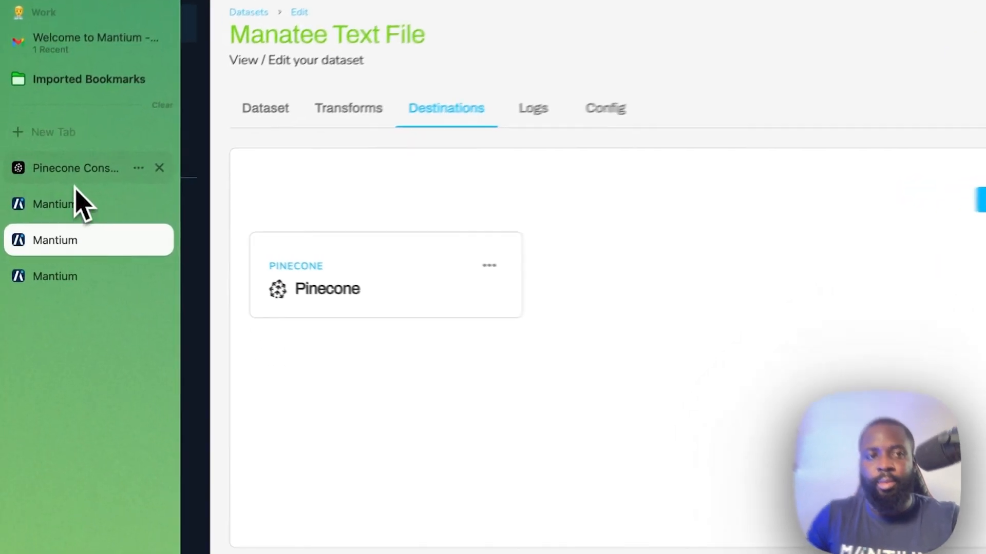
left_click(77, 170)
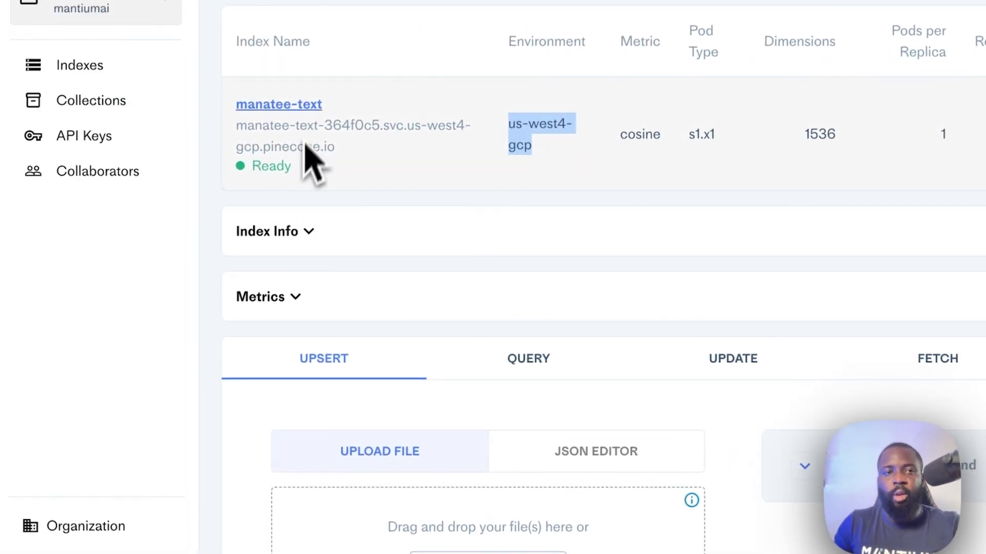
left_click(297, 106)
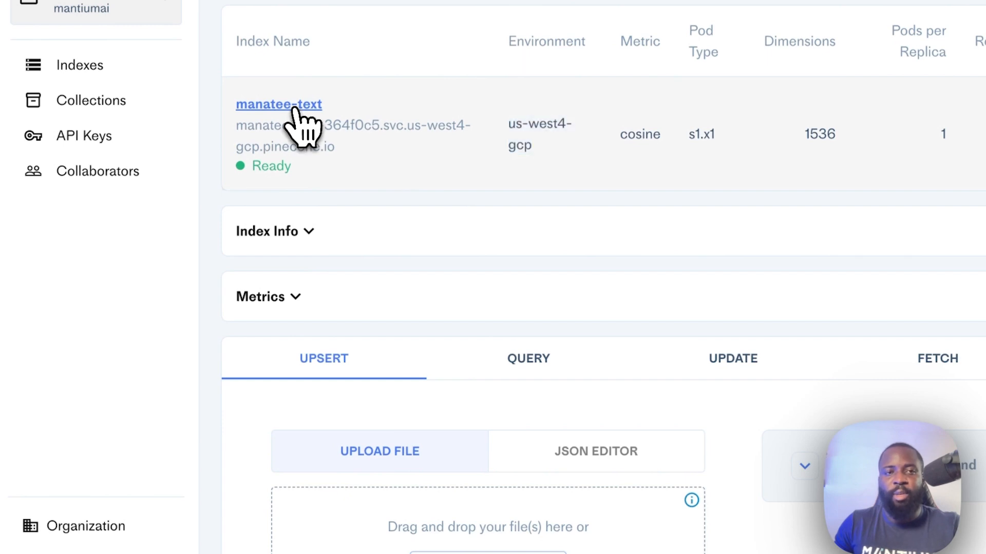
left_click(330, 248)
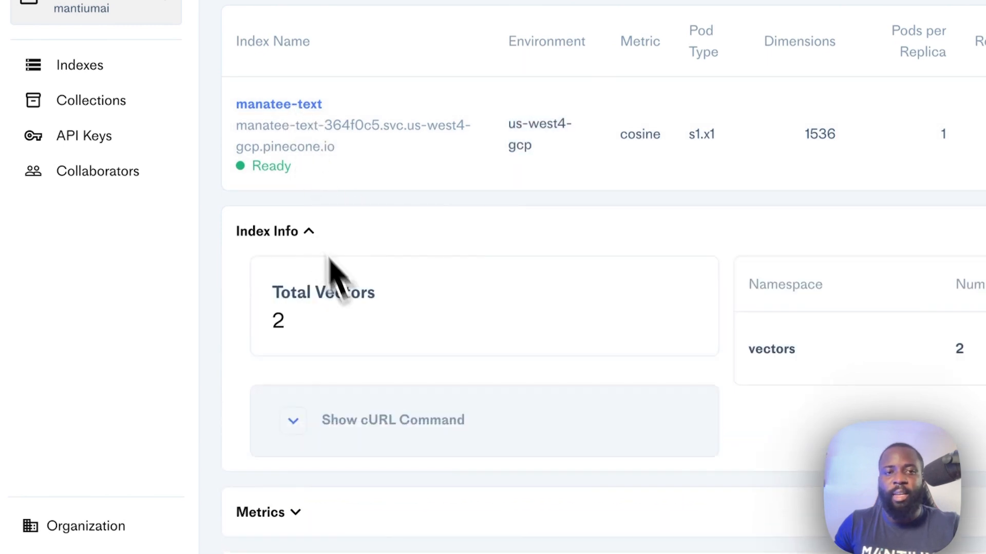